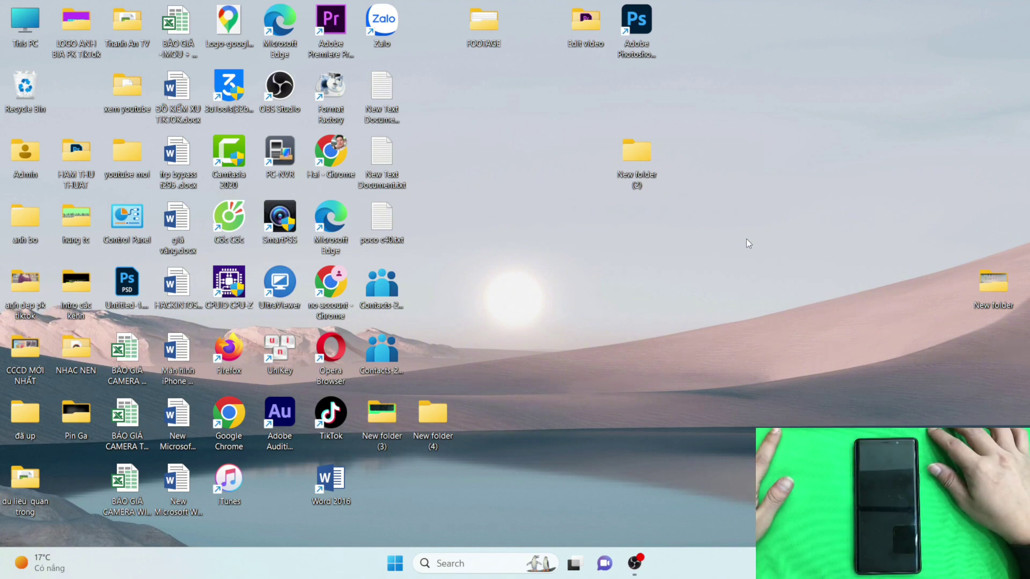
right_click(723, 104)
click(756, 164)
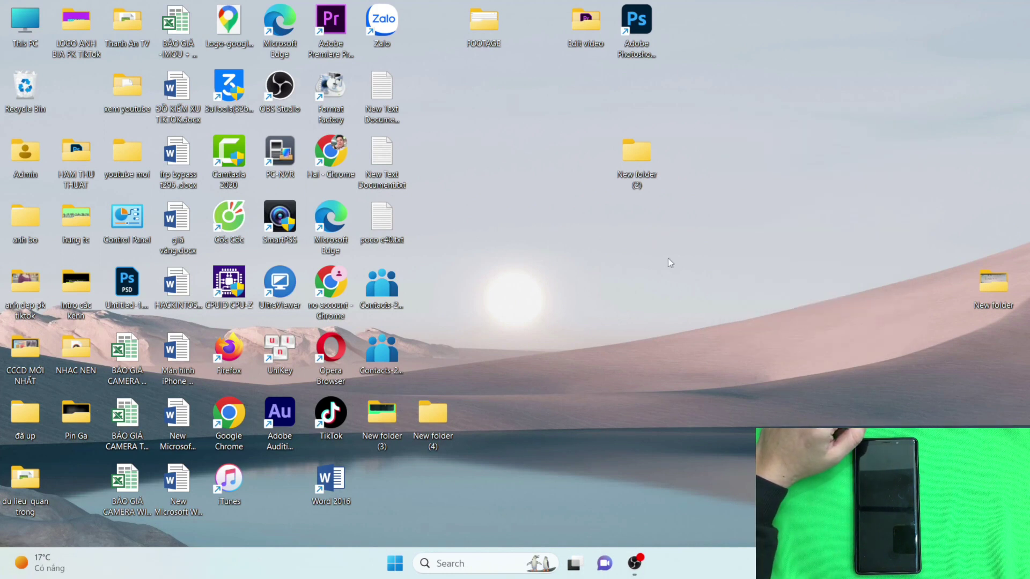
right_click(452, 93)
click(489, 153)
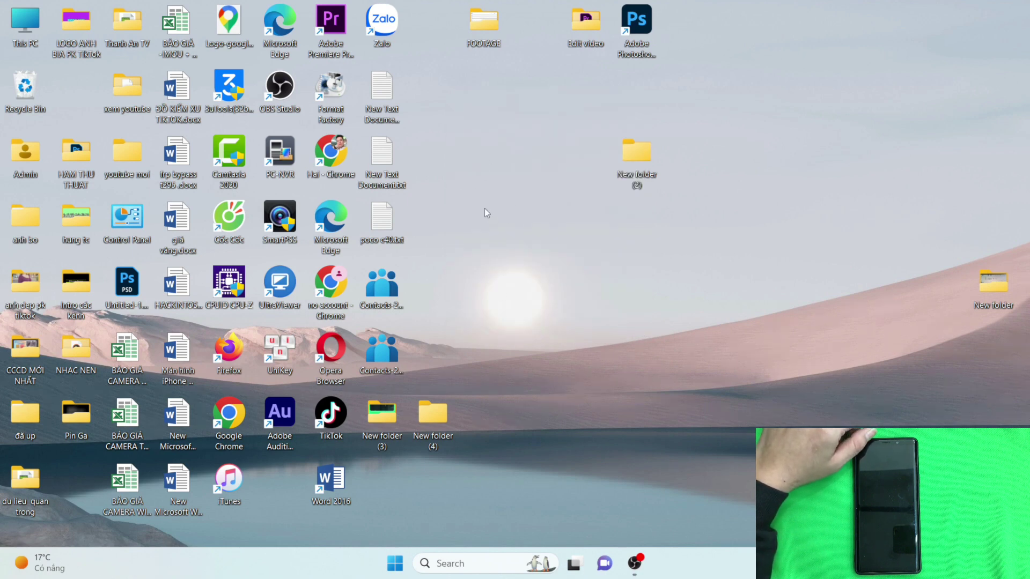
right_click(493, 120)
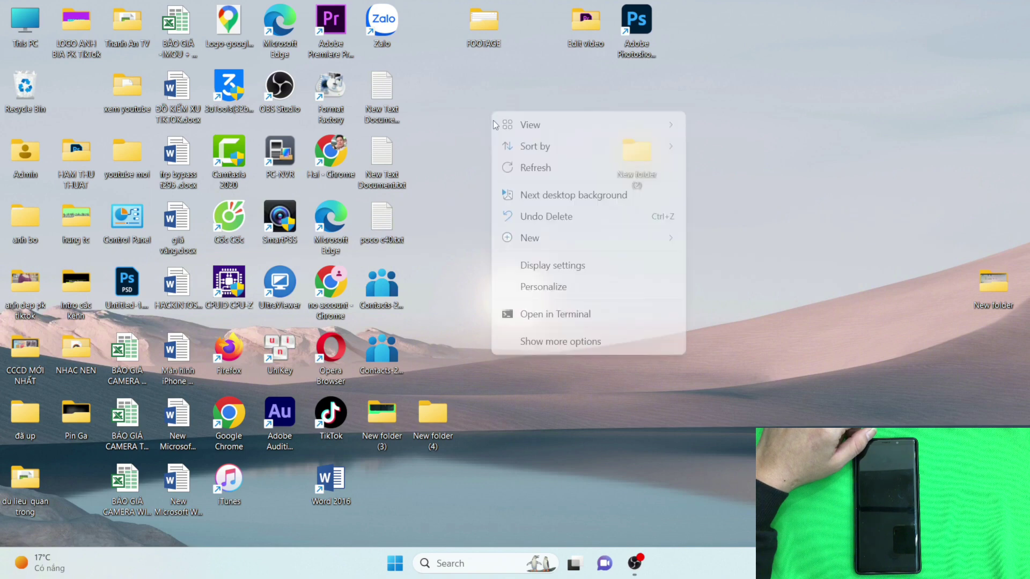
click(528, 169)
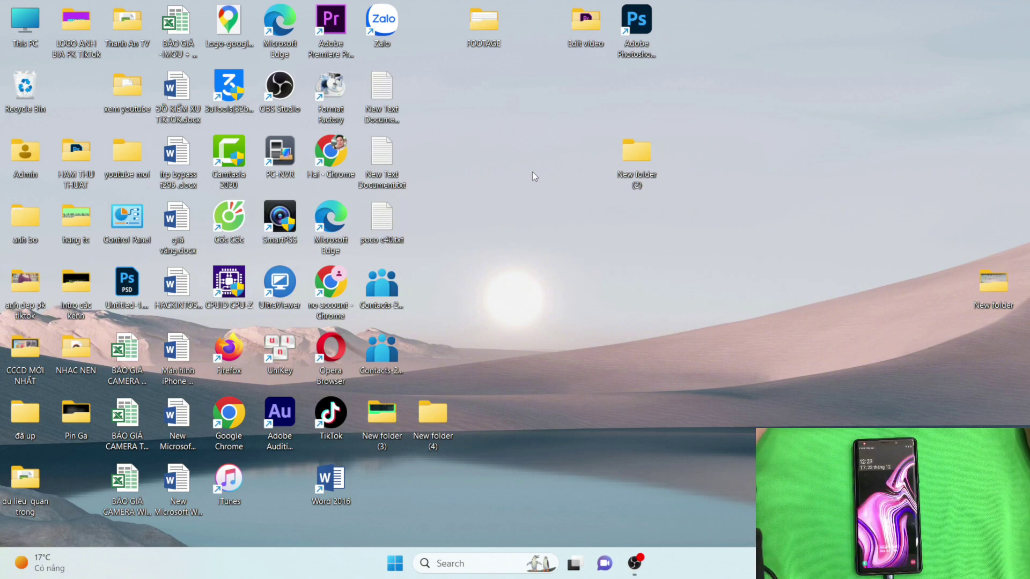
Step: Check the refreshed list of devices and drives in This PC for the connected phone and close the window
double_click(27, 21)
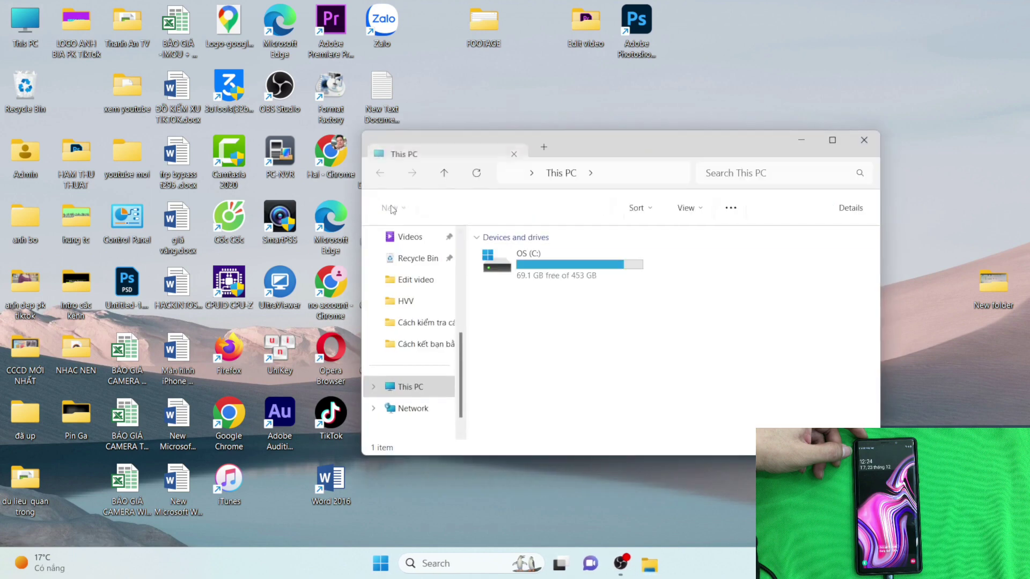
right_click(686, 308)
click(650, 363)
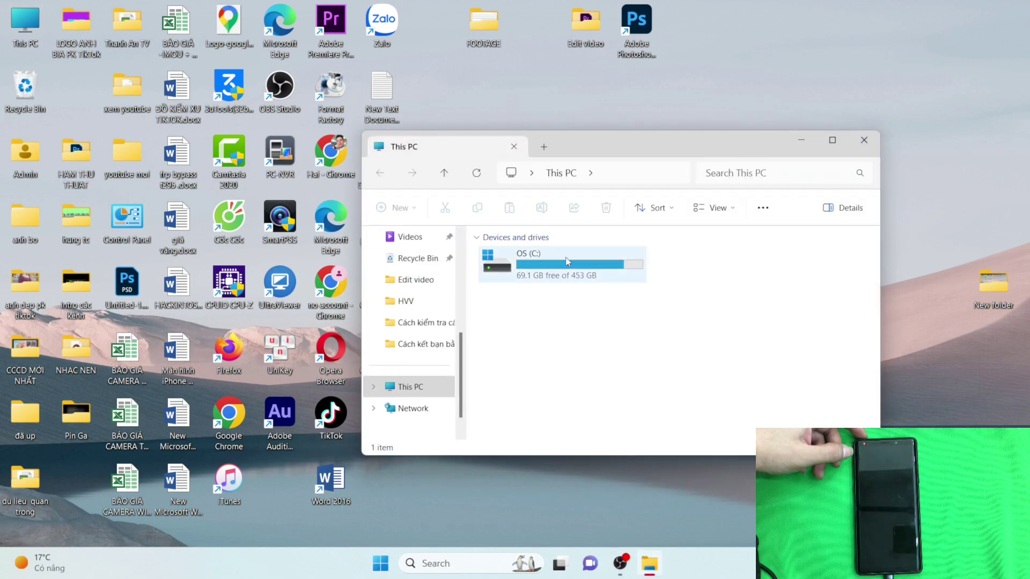
right_click(679, 352)
click(616, 376)
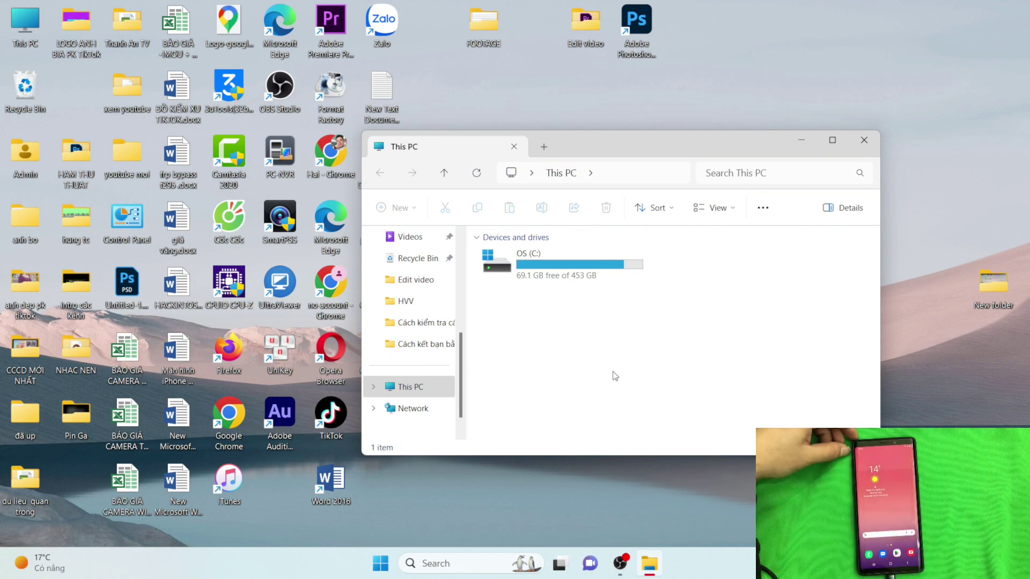
click(863, 140)
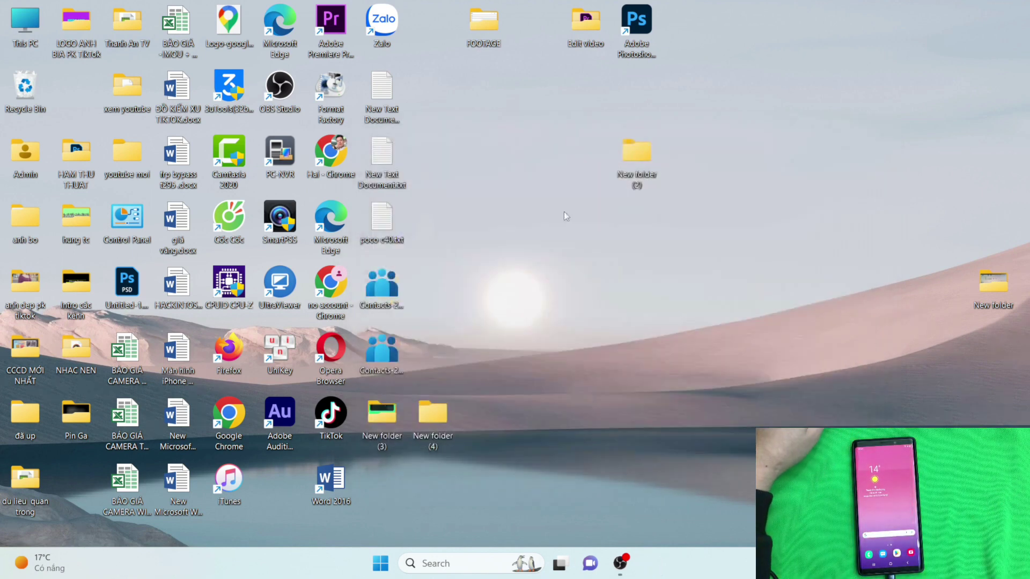
right_click(465, 97)
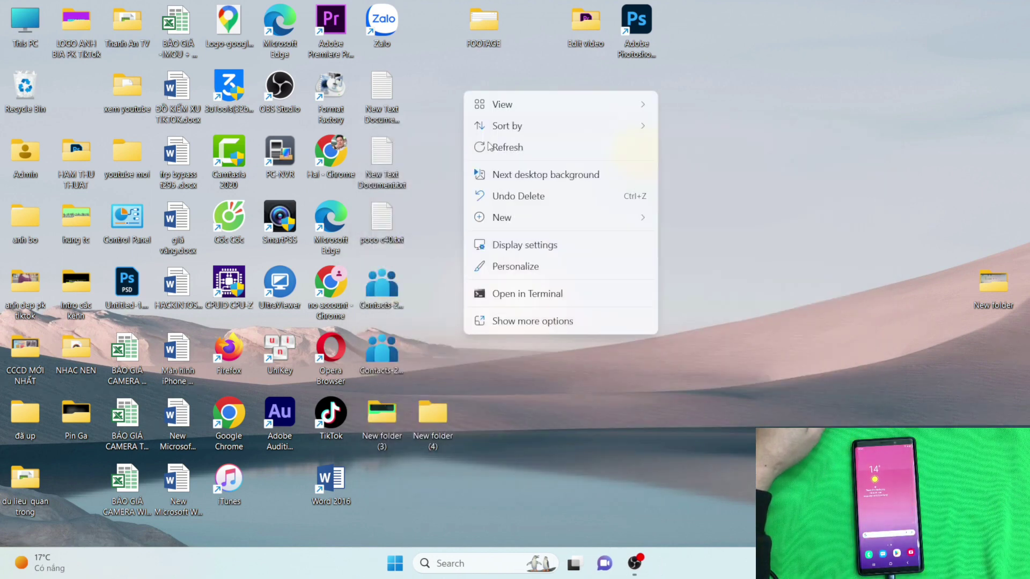
click(504, 147)
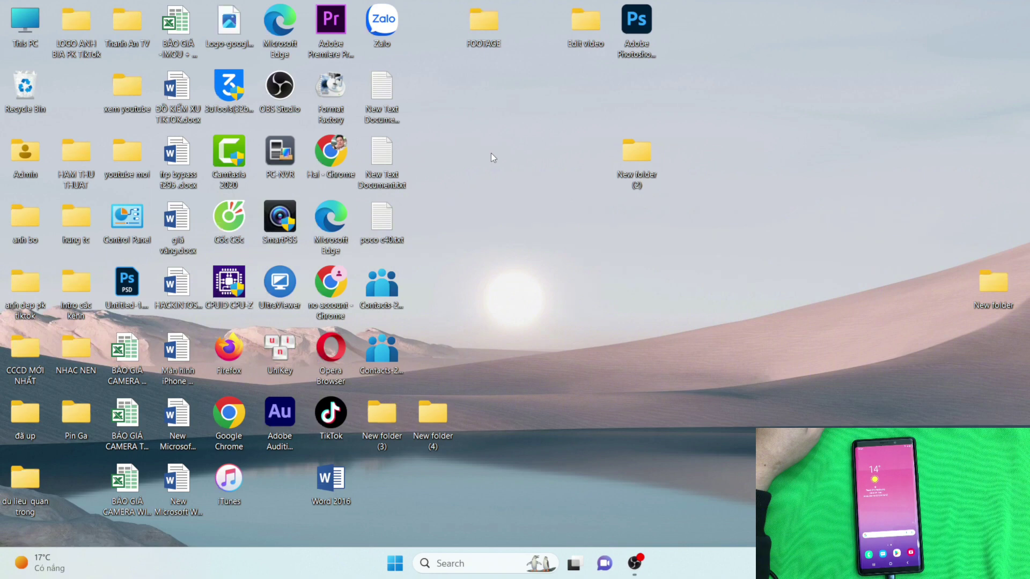
Step: Open Computer Management through This PC's Manage option and display the Device Manager
right_click(17, 27)
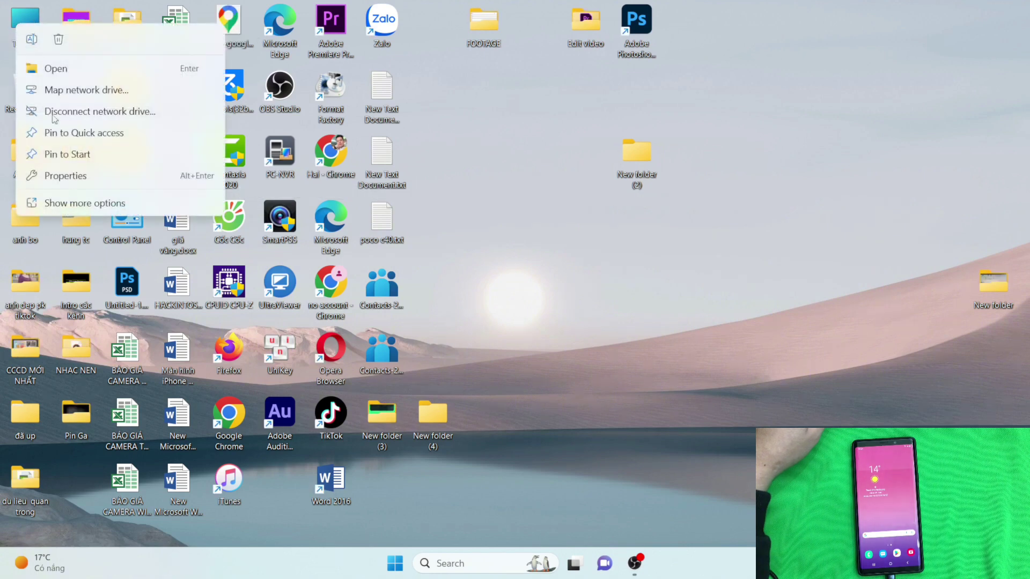
click(70, 204)
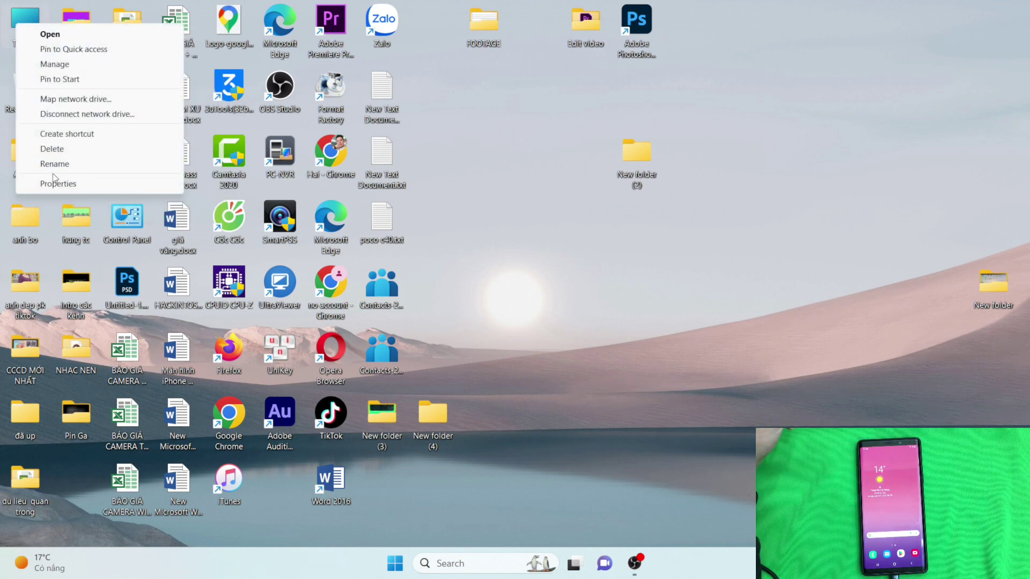
click(58, 67)
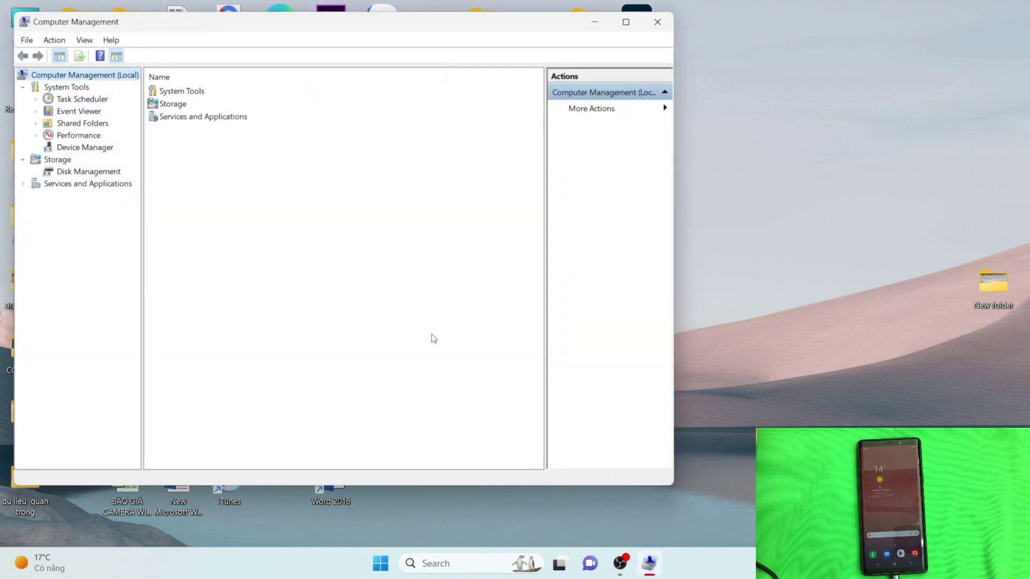
click(80, 149)
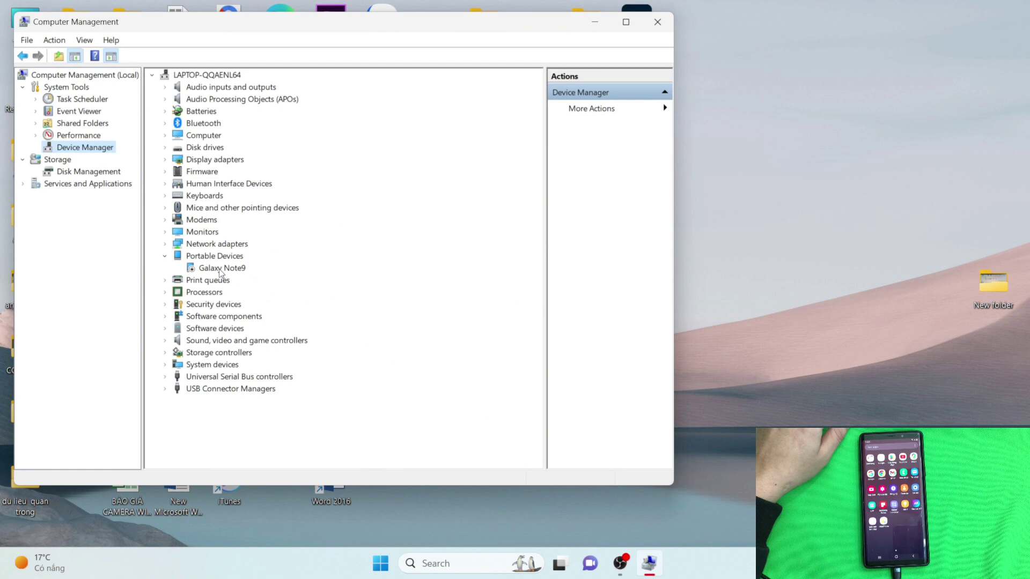
drag(367, 29, 423, 80)
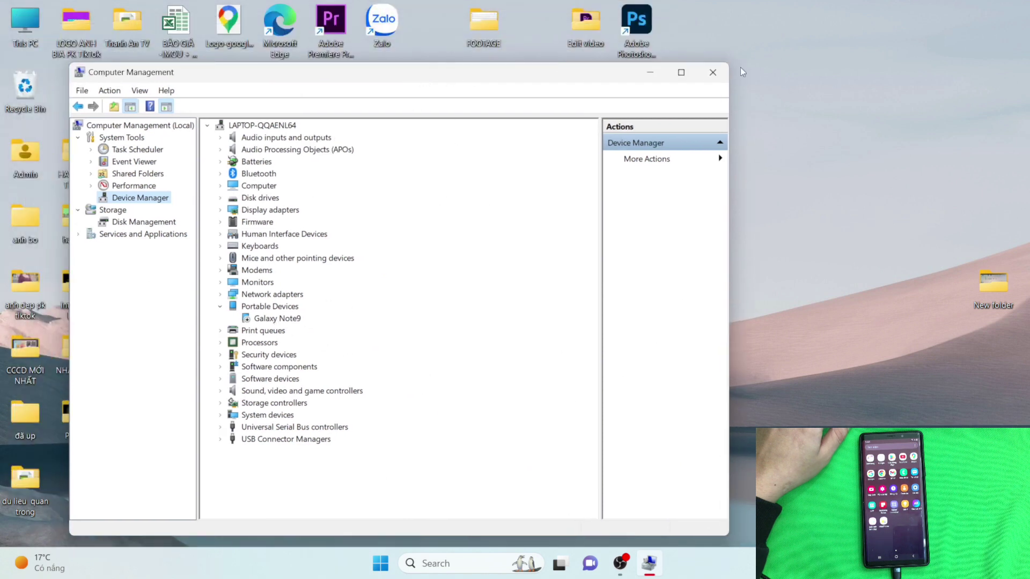
right_click(803, 28)
click(819, 69)
right_click(783, 18)
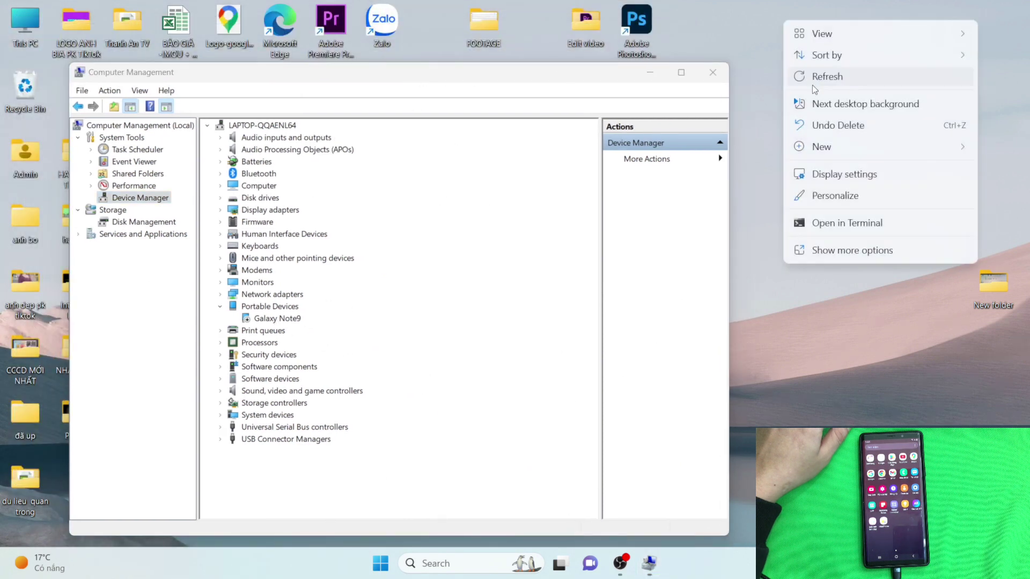
click(811, 80)
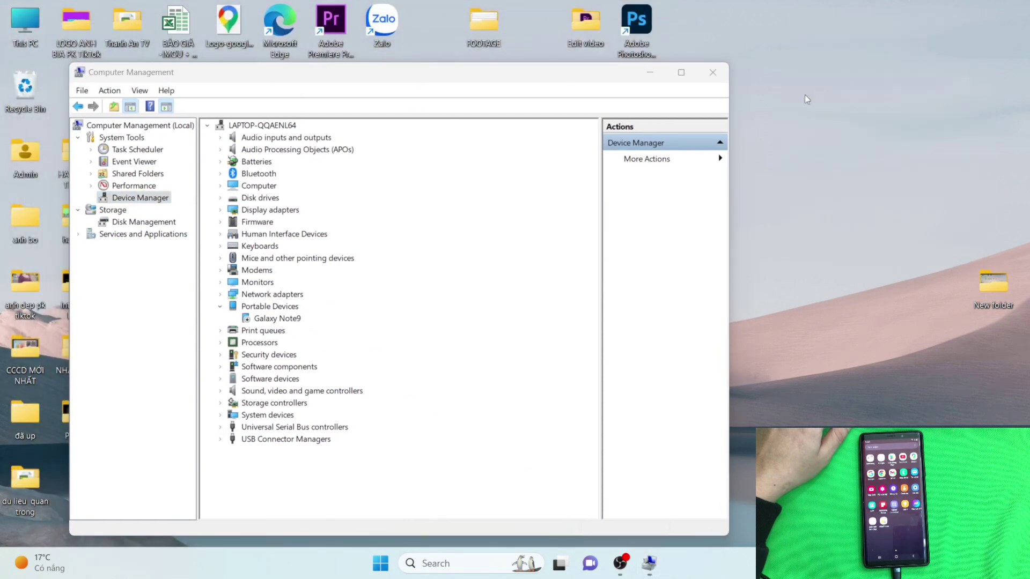
Step: Start a manual driver update for the Galaxy Note9 portable device and show the list of available drivers on the computer
right_click(273, 321)
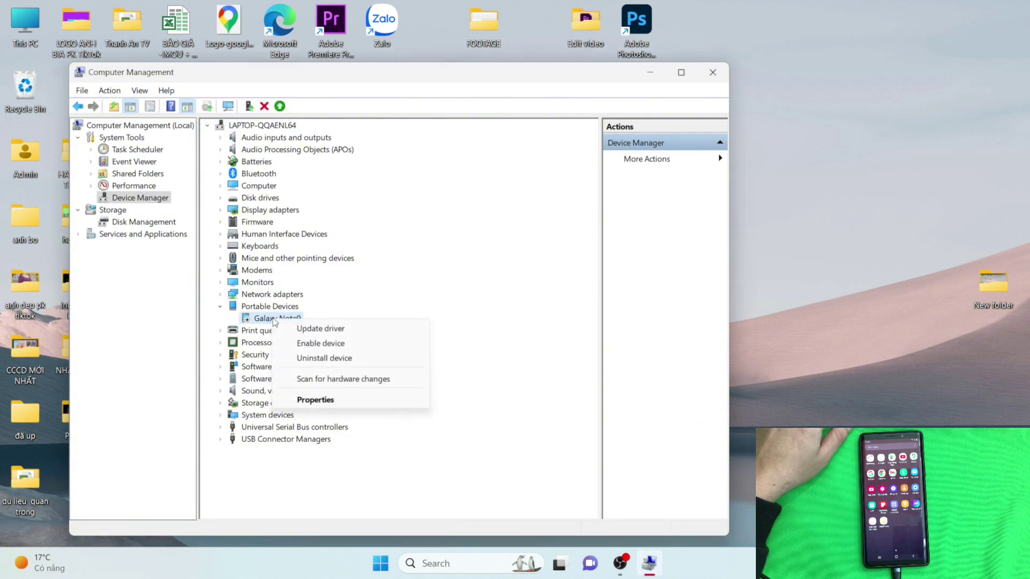
click(316, 332)
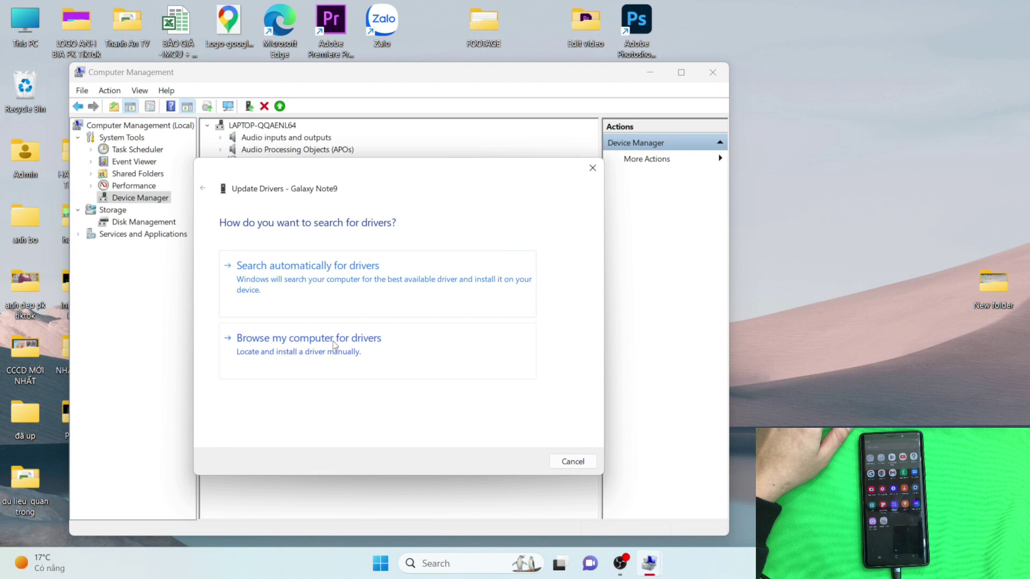
click(304, 339)
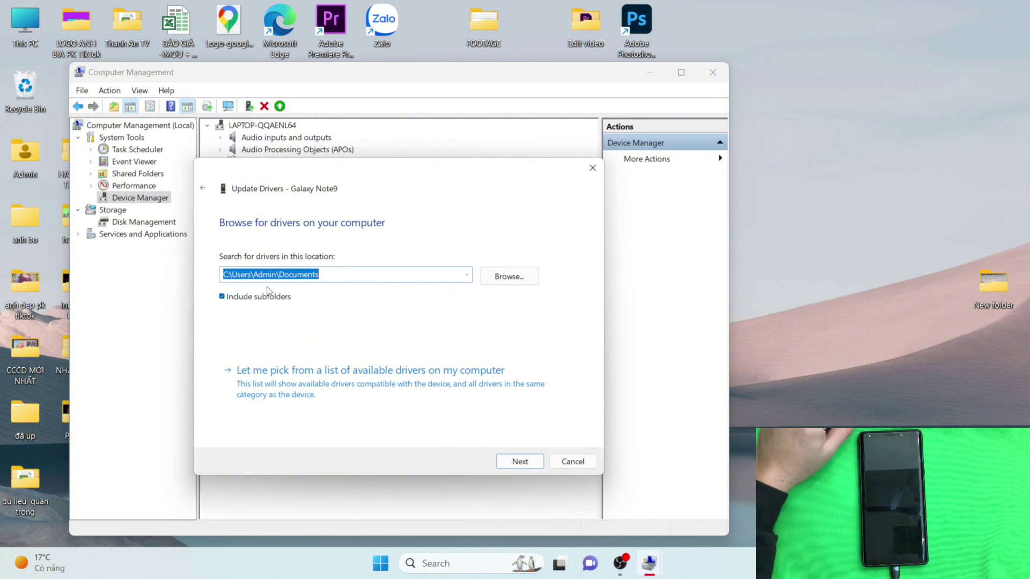
click(296, 276)
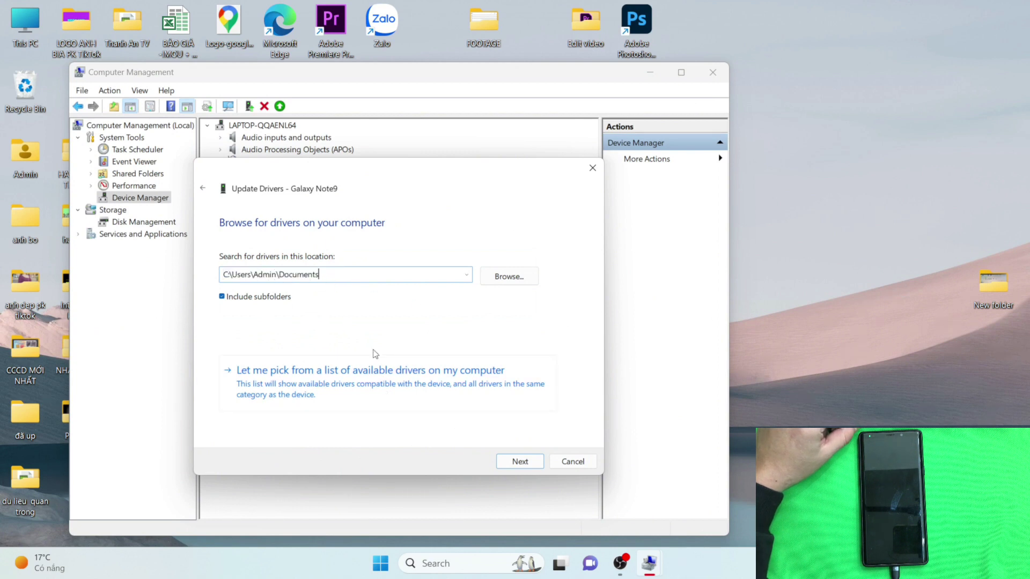
key(ctrl+a)
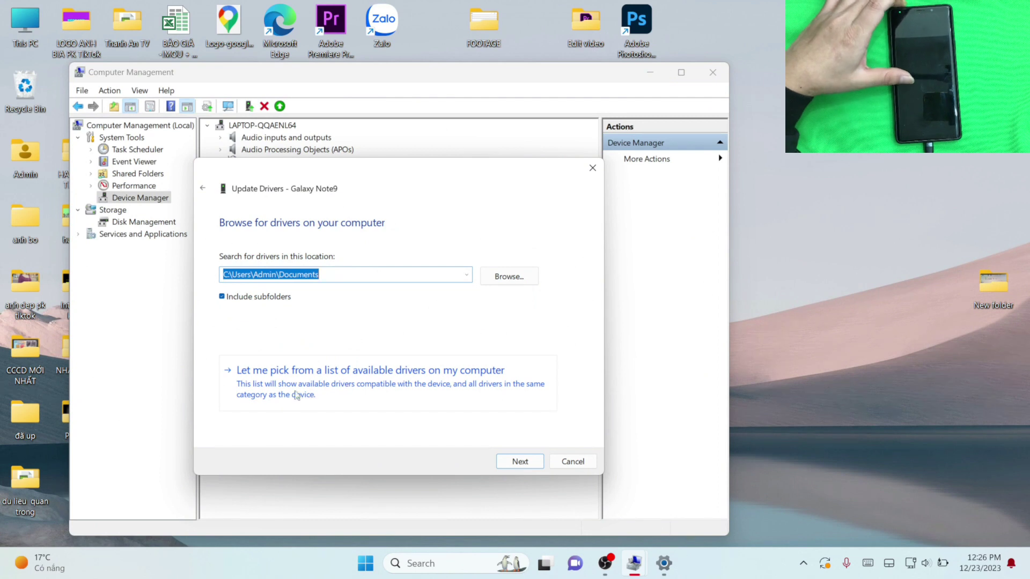
click(329, 379)
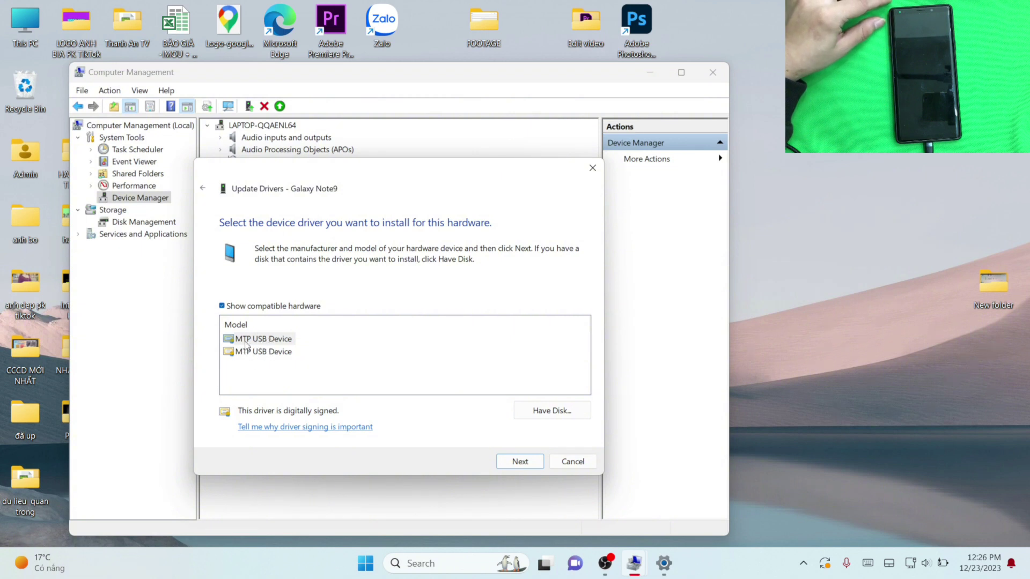
Step: Install the first listed MTP USB Device driver for the Galaxy Note9 and close the update wizard and Computer Management
click(266, 340)
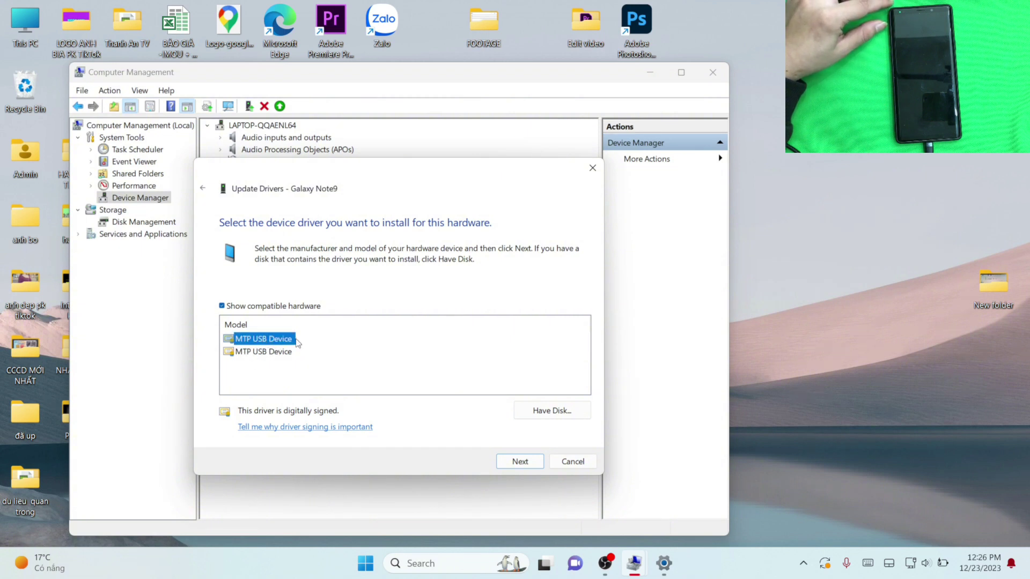
click(518, 461)
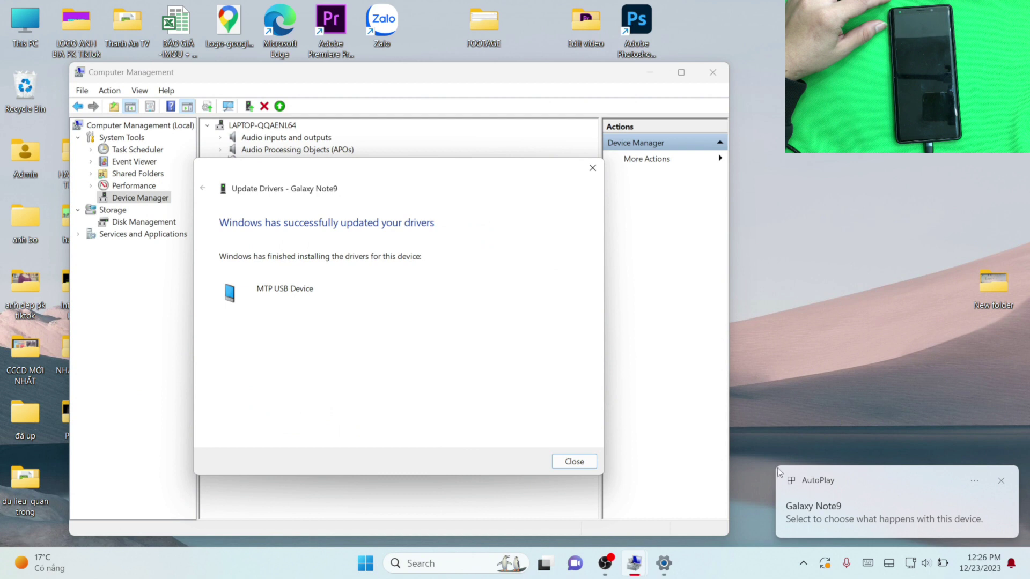
click(574, 461)
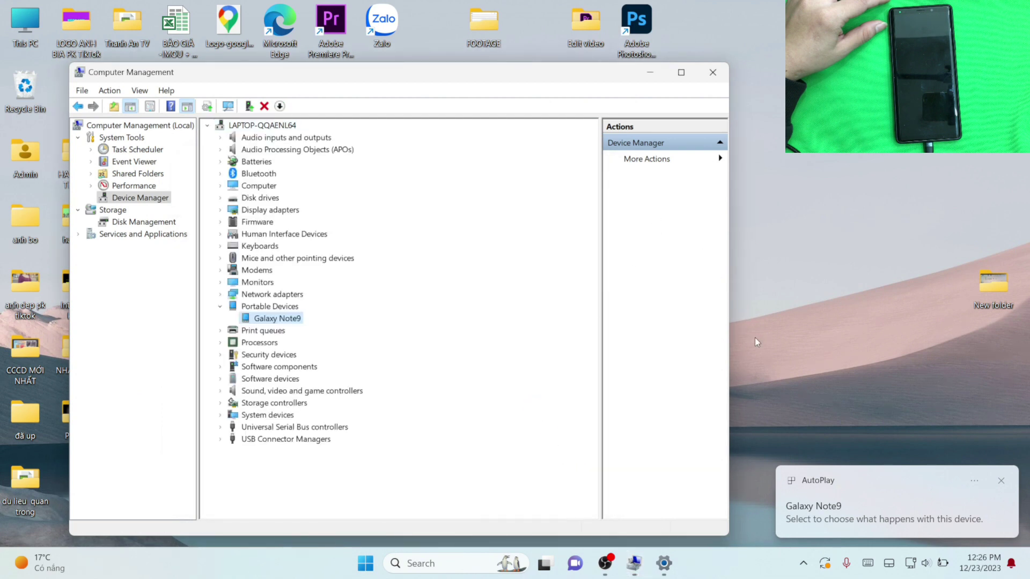
click(713, 73)
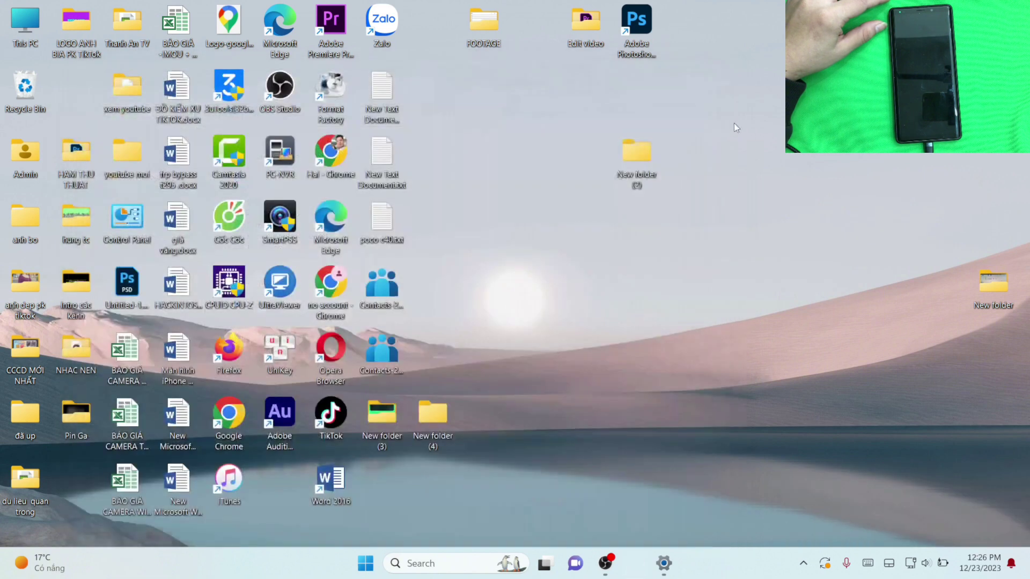
Step: Open the Galaxy Note9 device from This PC to check that its storage is accessible
double_click(24, 20)
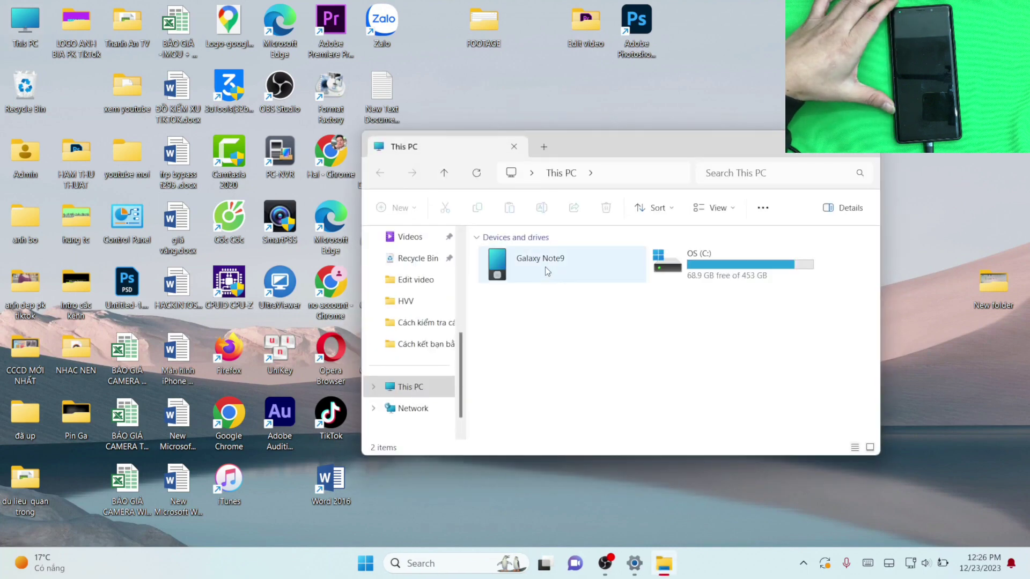
double_click(545, 266)
click(380, 180)
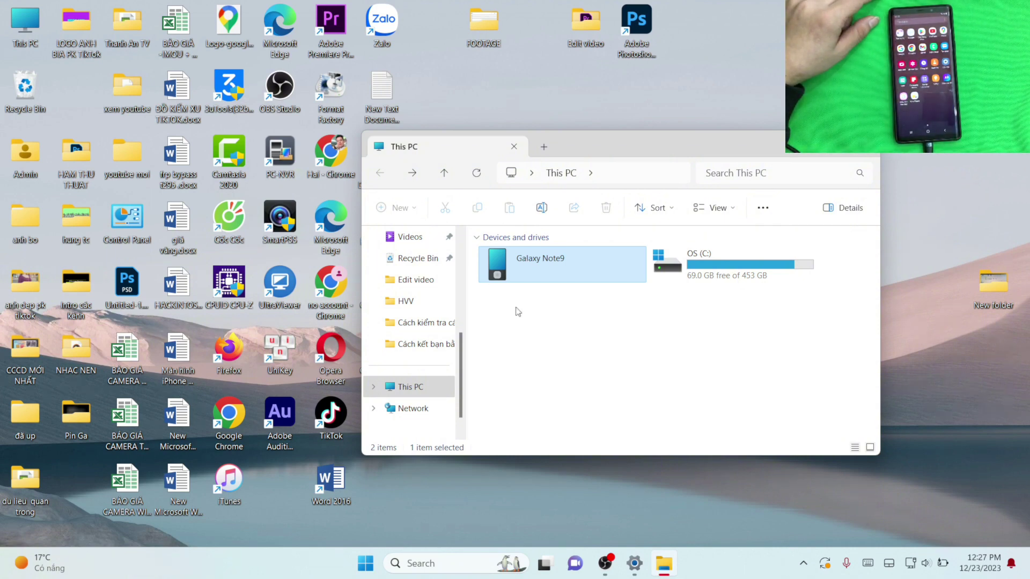
double_click(545, 263)
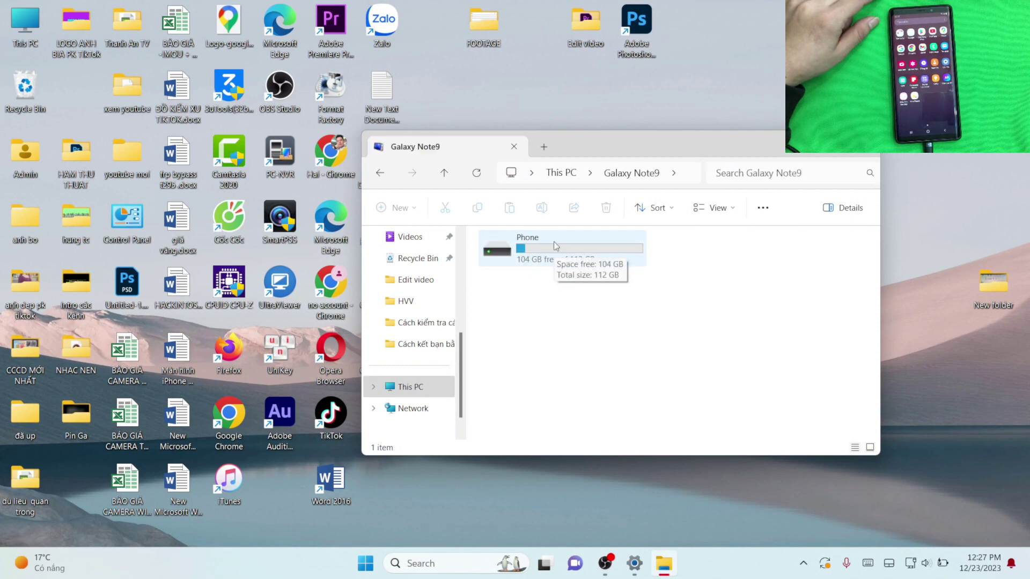
drag(635, 147, 568, 133)
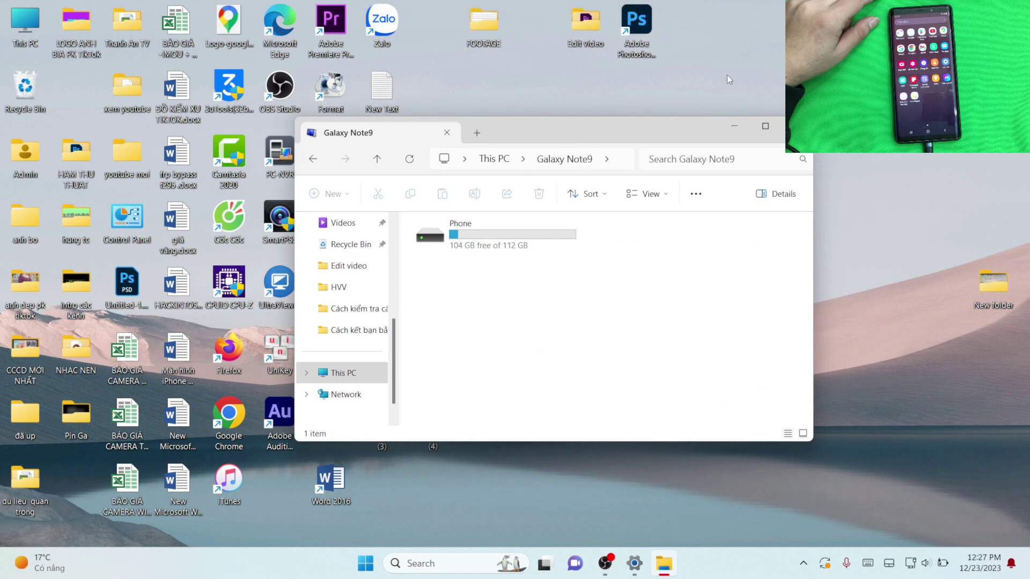
right_click(755, 36)
click(778, 97)
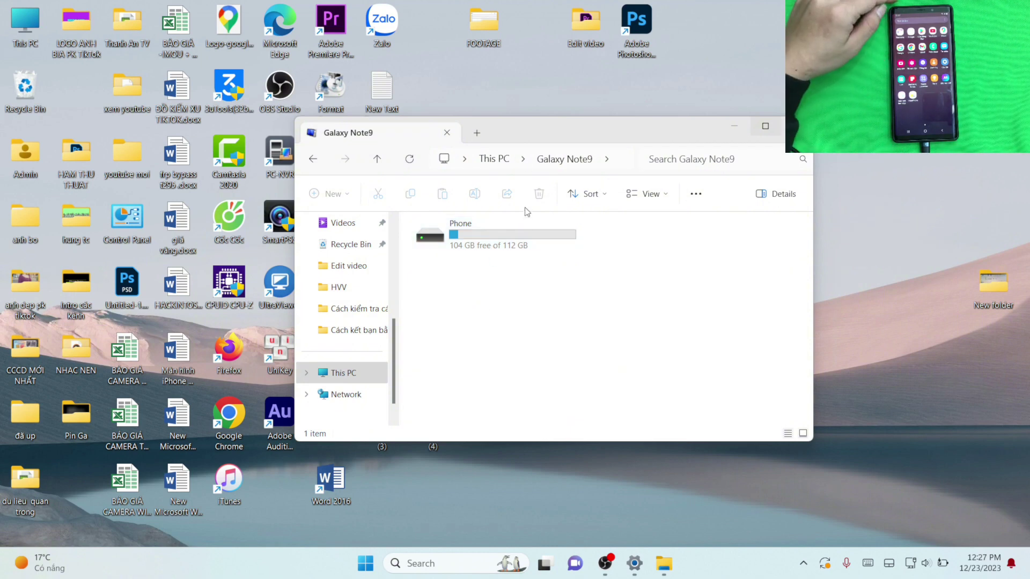
right_click(534, 86)
click(569, 140)
Step: Open the Galaxy Note9's Phone storage and enlarge the window to view its folders
click(468, 248)
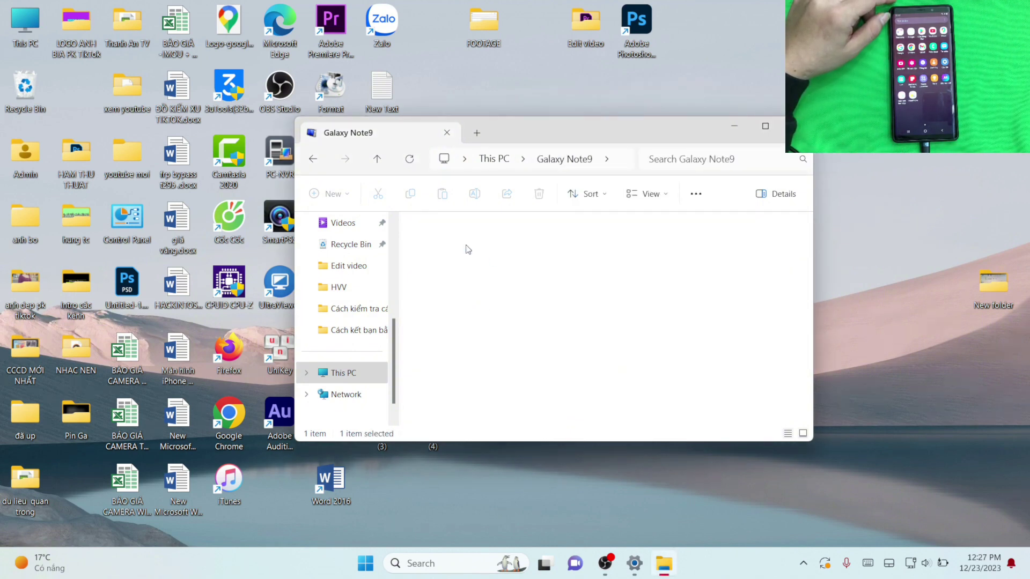
scroll(568, 343, down, 1)
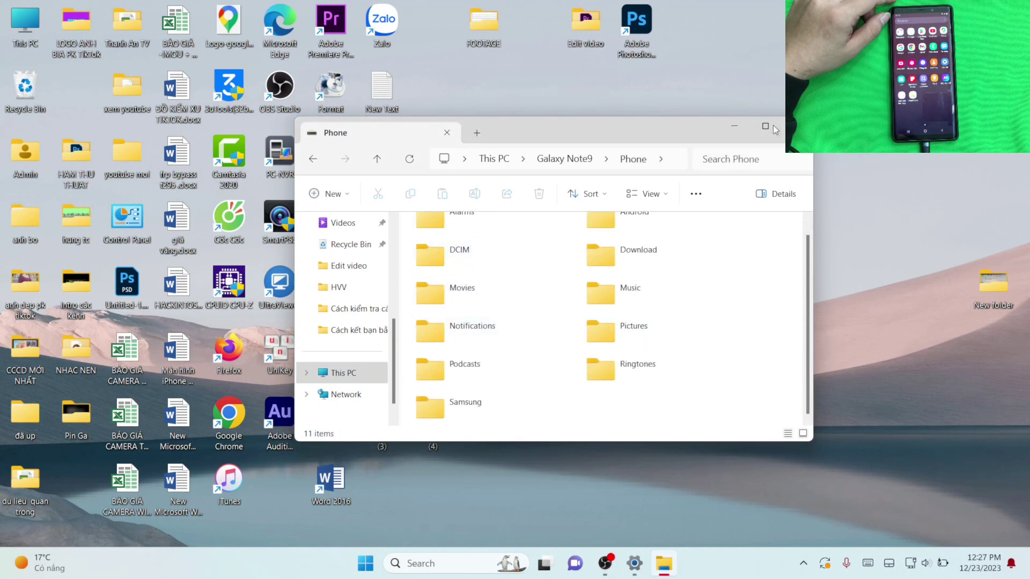
drag(813, 117, 868, 44)
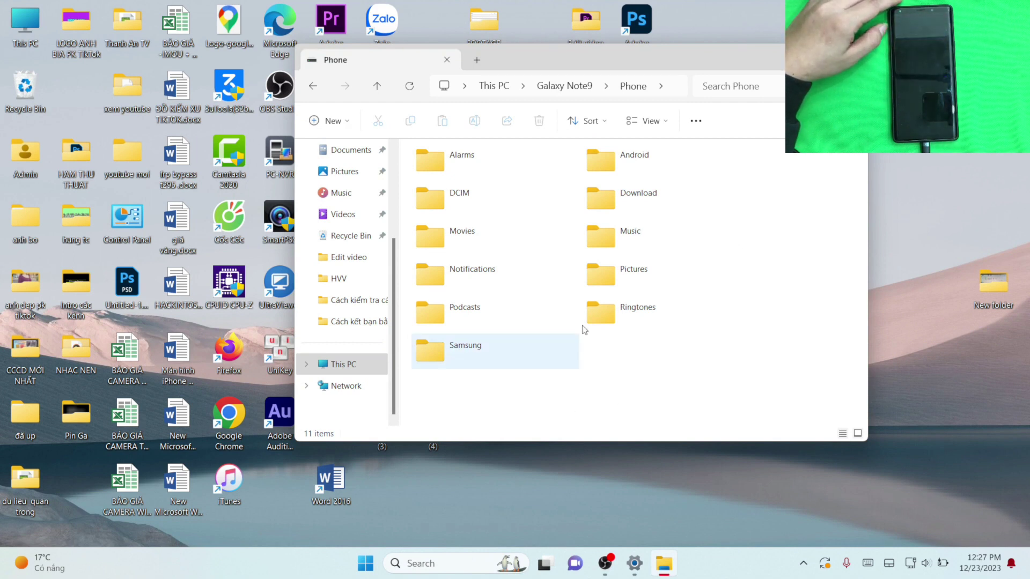
right_click(920, 164)
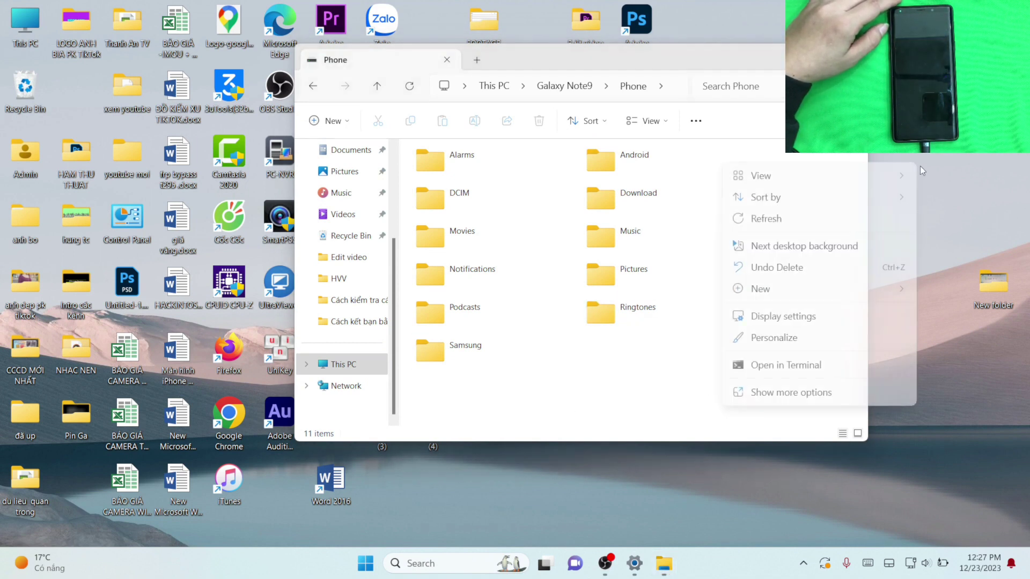
click(803, 218)
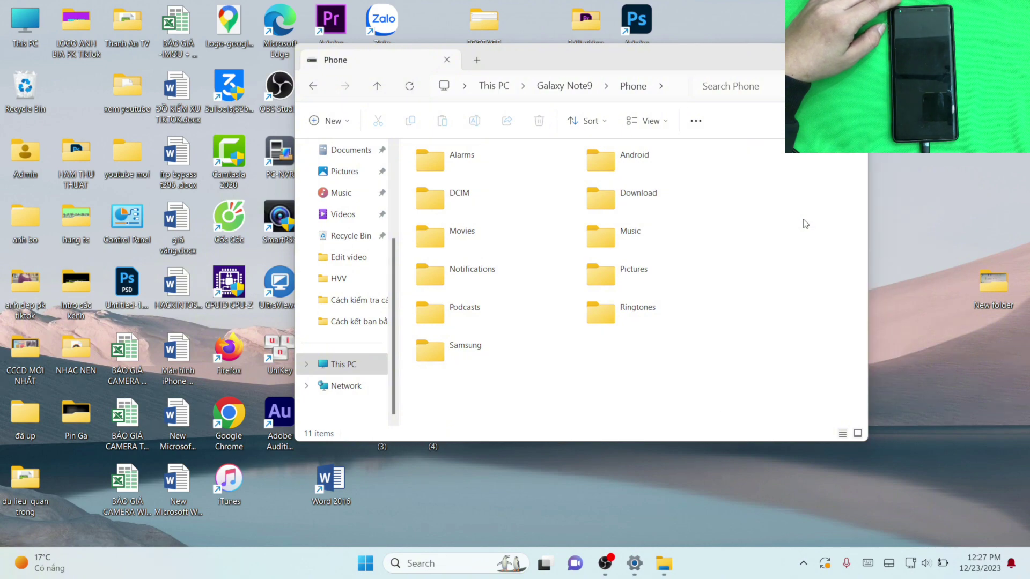